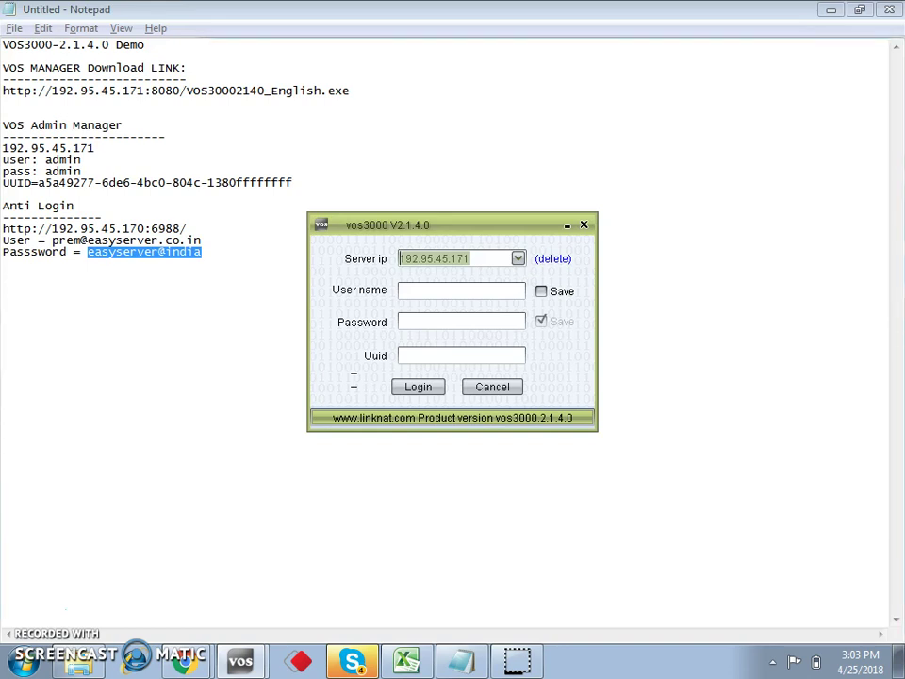
Replace the login Server ip with 192.95.45.171, copied from the admin notes.
drag(2, 148, 94, 148)
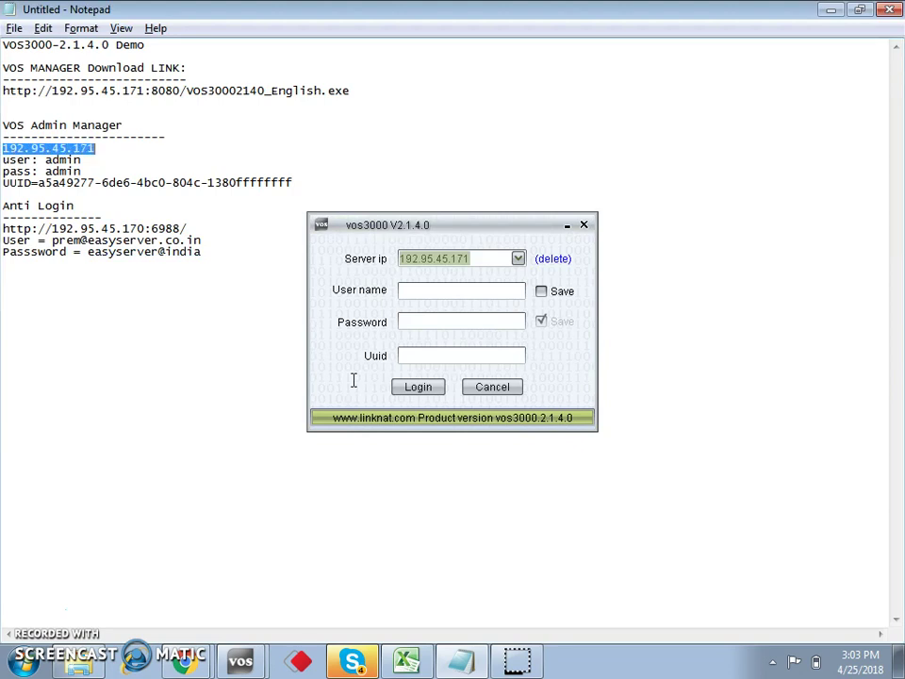
key(End)
key(BackSpace)
key(BackSpace)
key(BackSpace)
key(BackSpace)
key(BackSpace)
key(BackSpace)
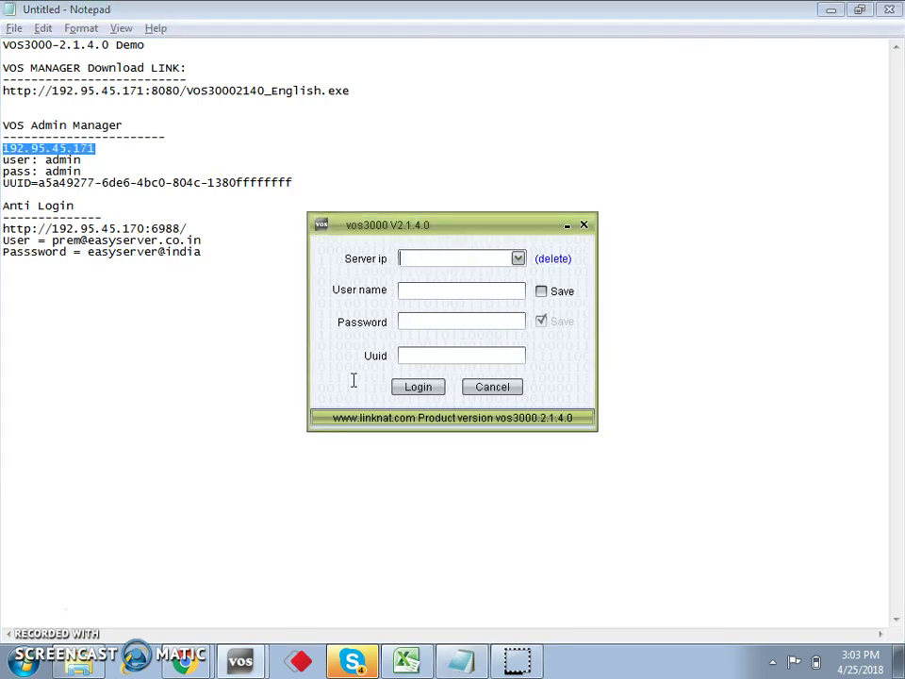
text(192.95.45.171)
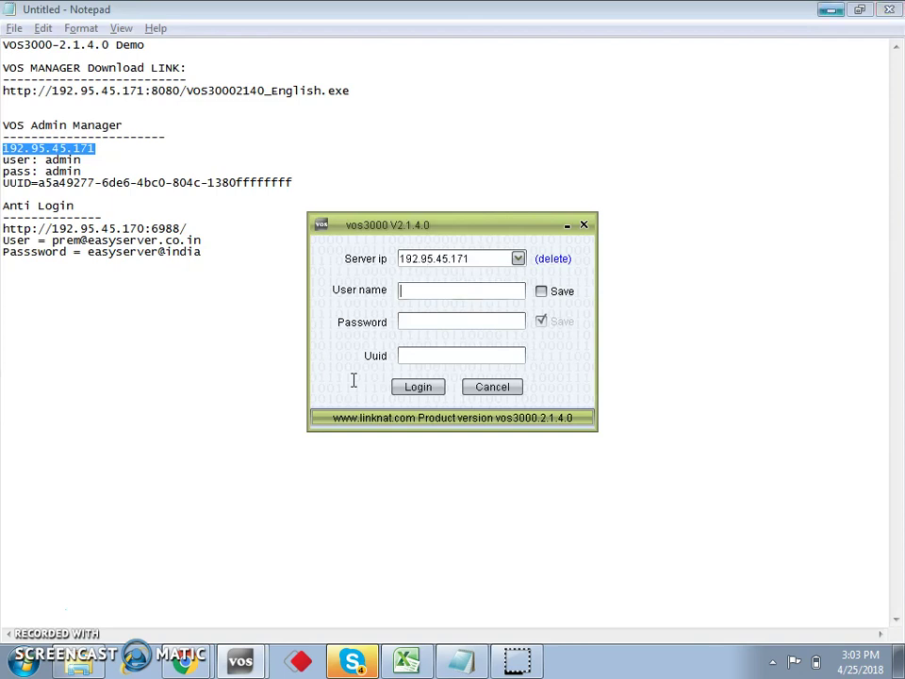
drag(38, 182, 293, 182)
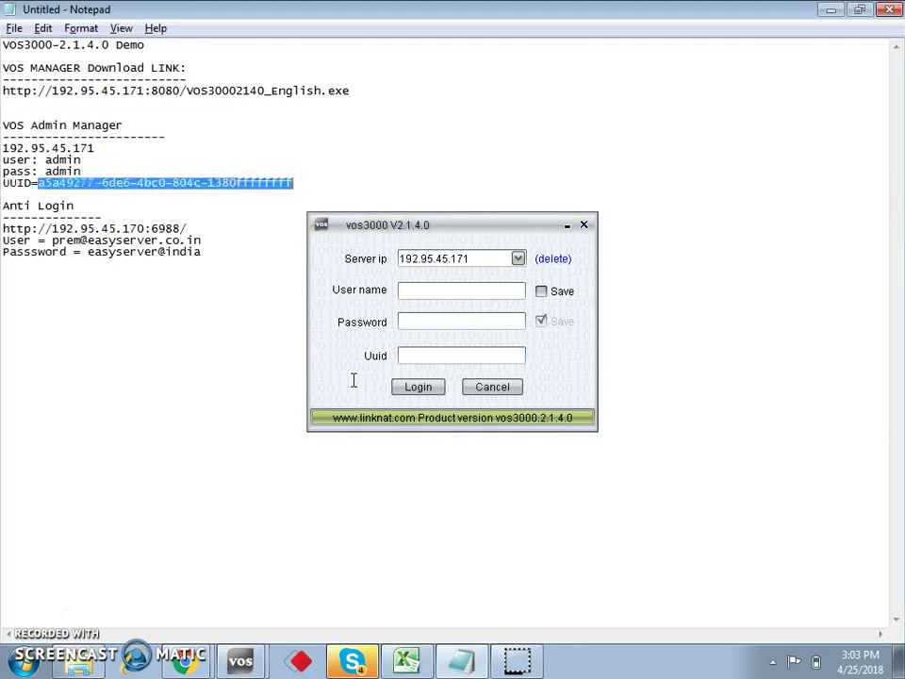
Log in as admin with the account password and the UUID pasted from the notes.
key(super+d)
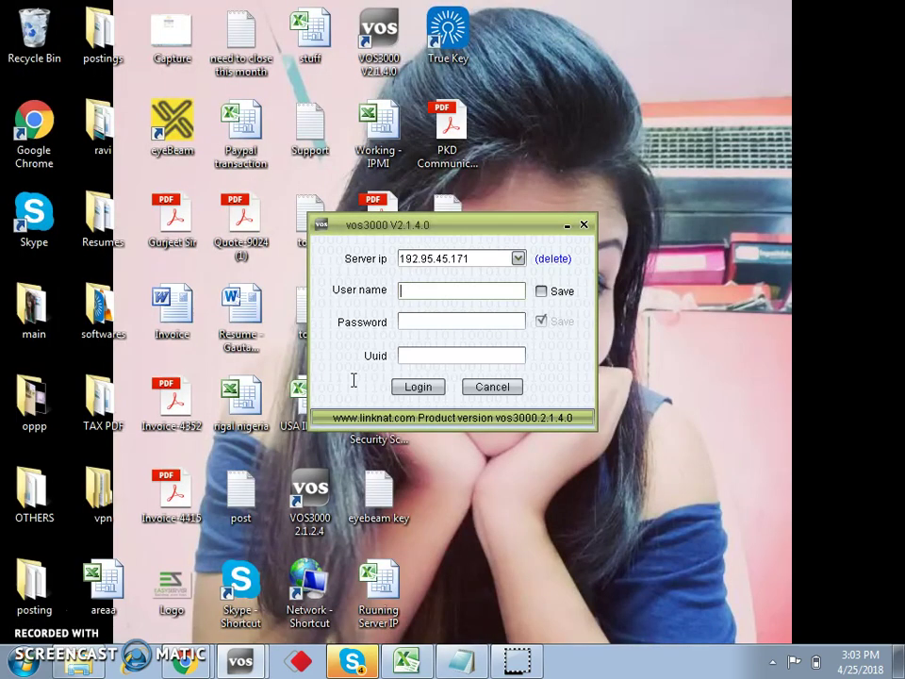
key(Tab)
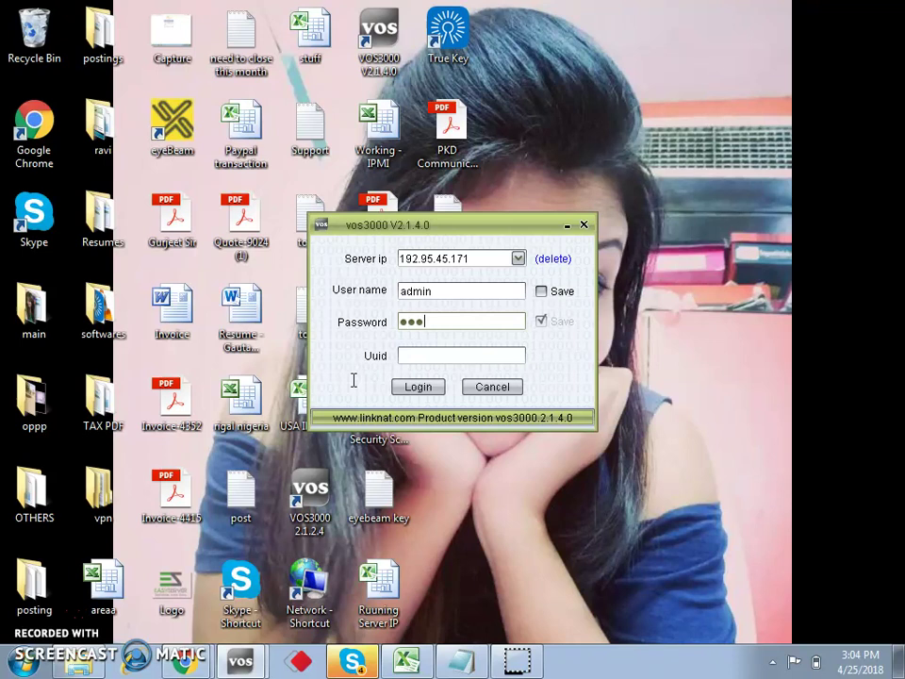
key(Tab)
key(ctrl+v)
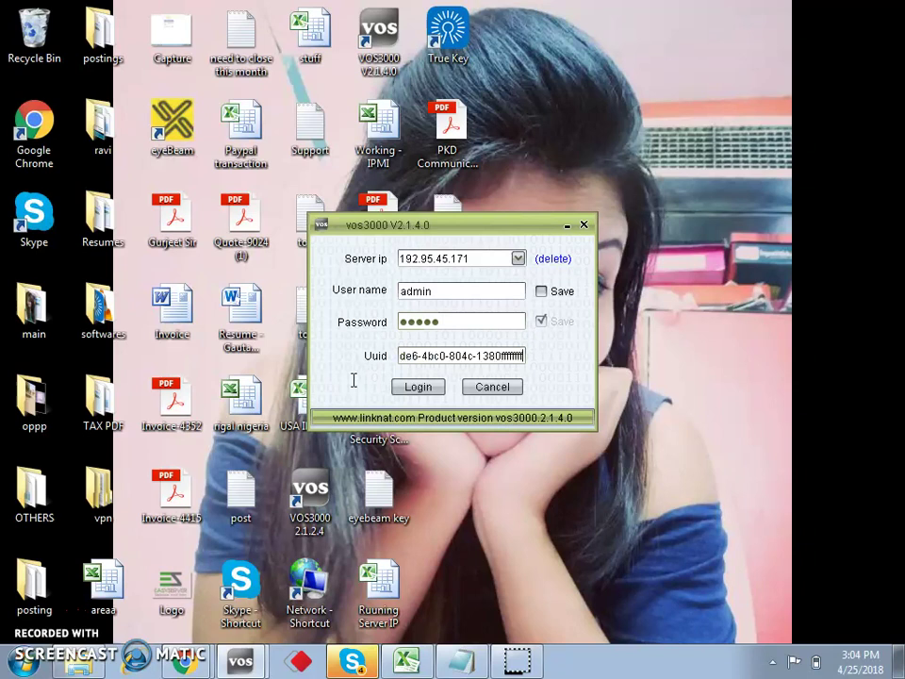
key(Return)
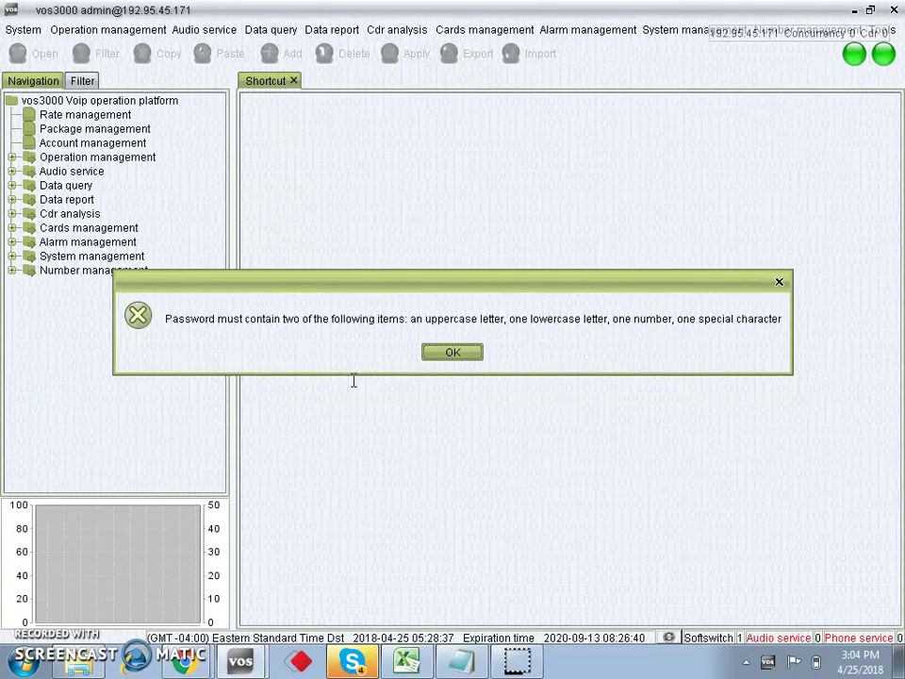
Acknowledge the password-rule warning and close the Change password prompt without changing anything.
click(461, 357)
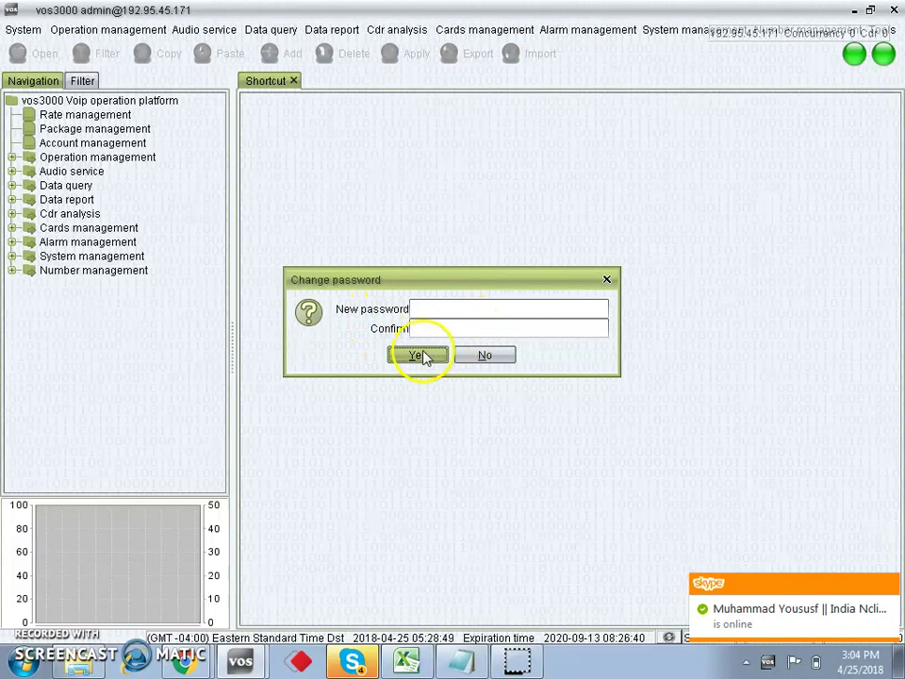
click(607, 280)
click(283, 203)
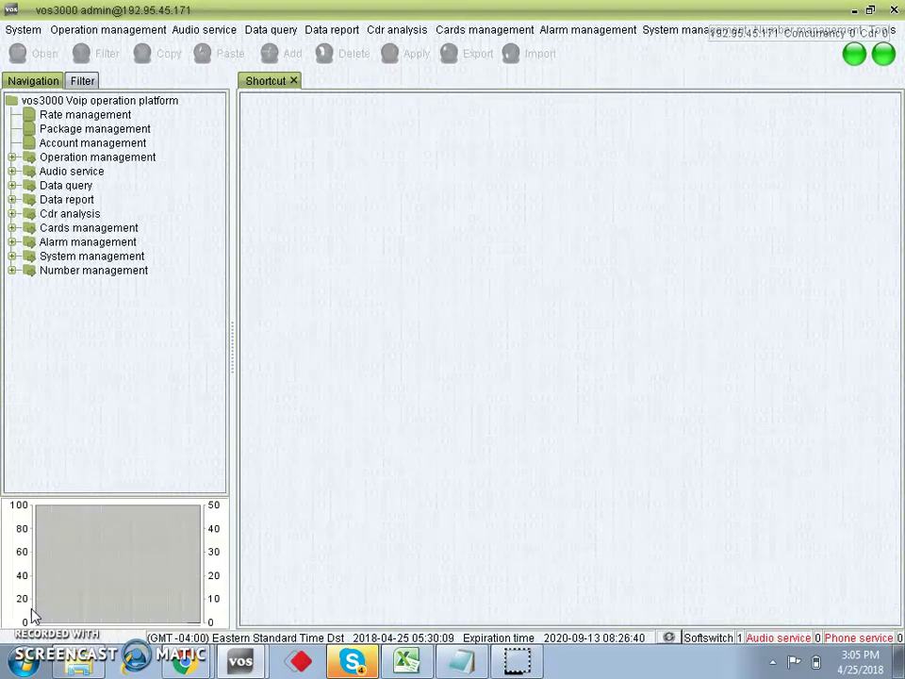
click(31, 616)
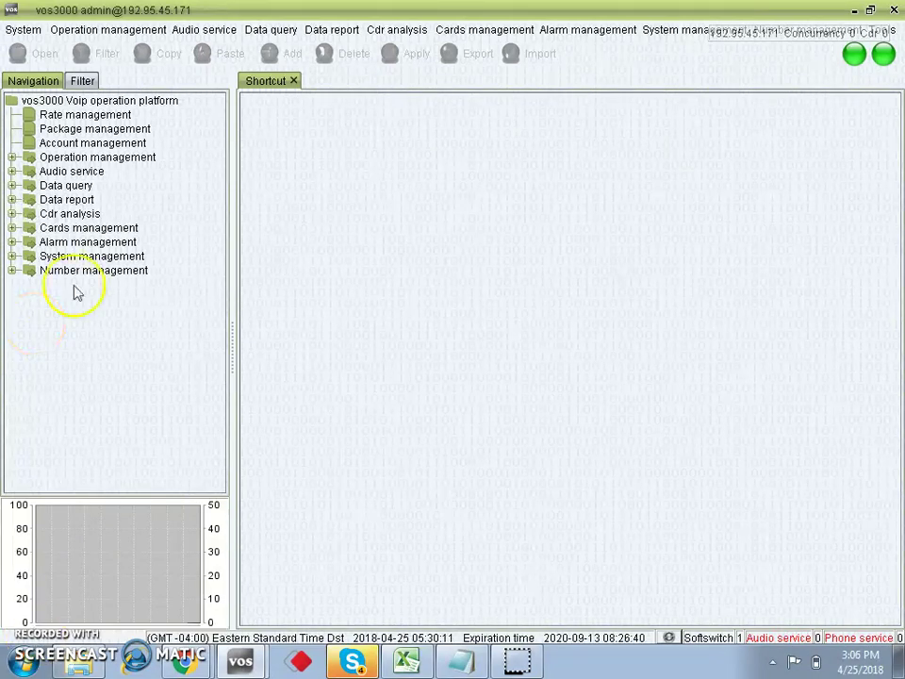
click(118, 114)
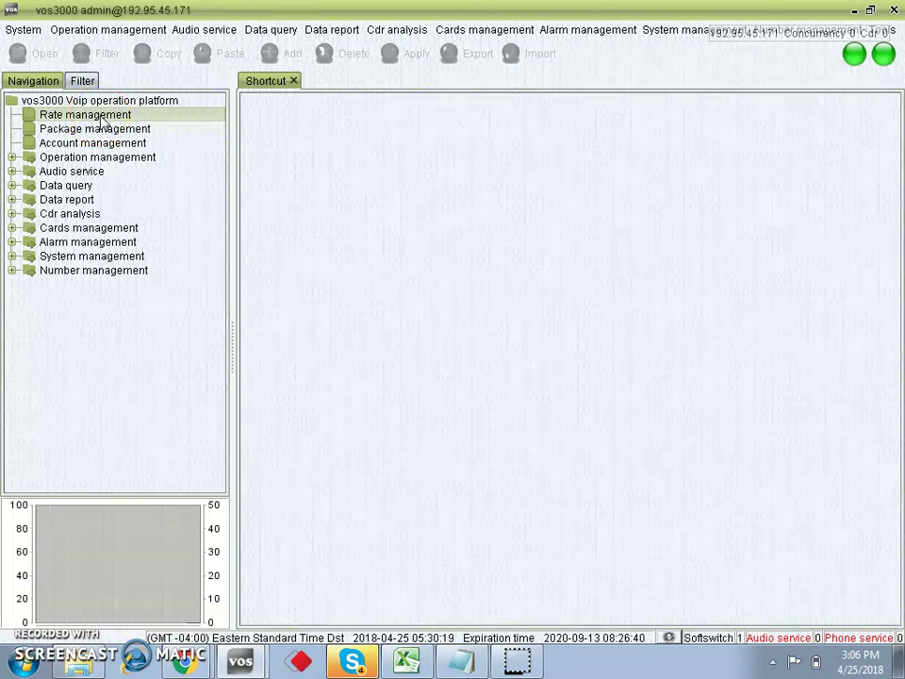
Add a rate group named client in Rate management and apply it.
double_click(98, 116)
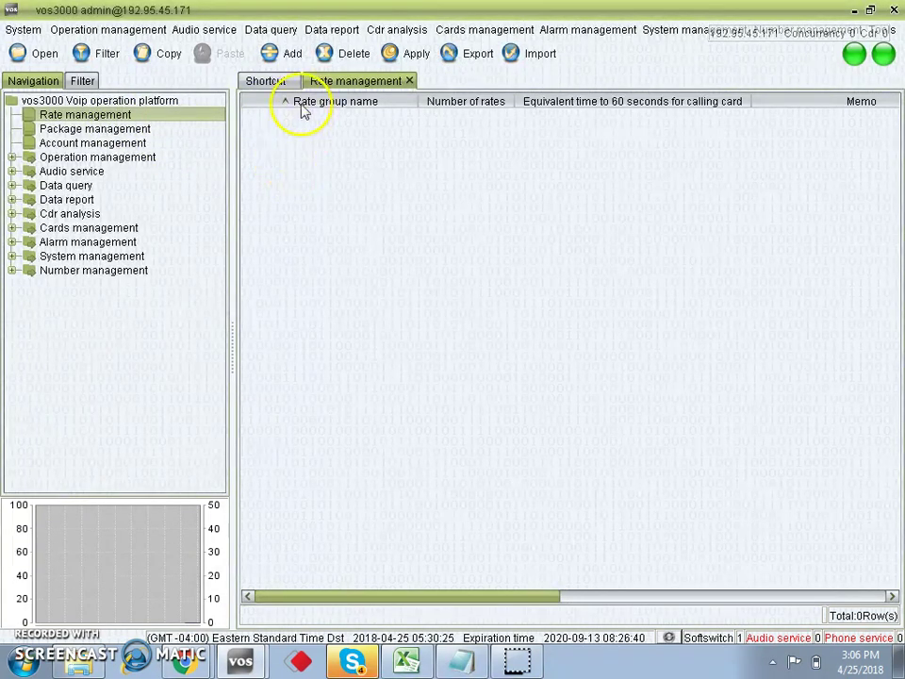
click(292, 55)
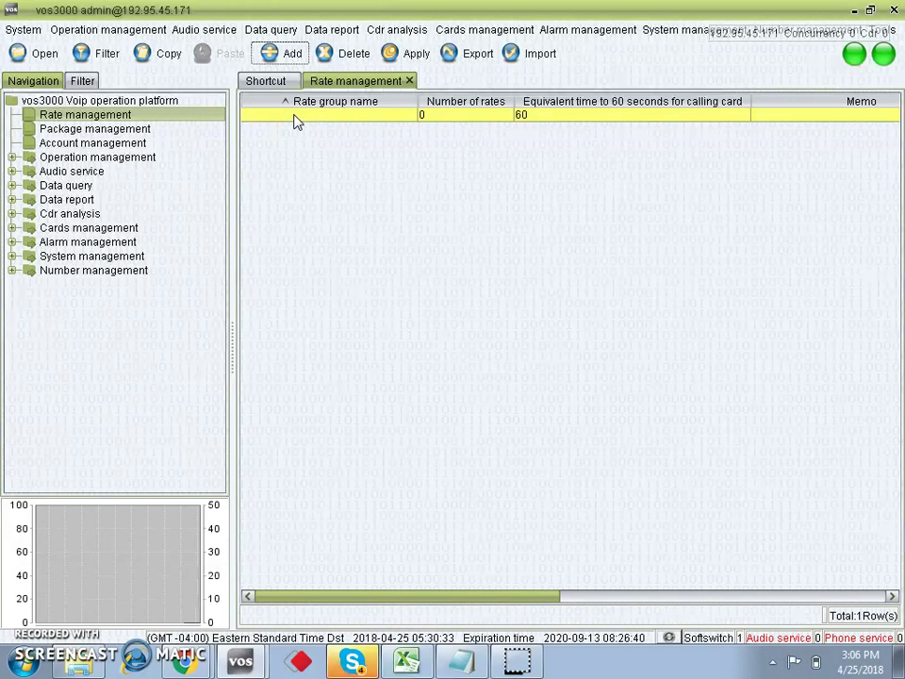
click(302, 121)
click(324, 121)
double_click(307, 119)
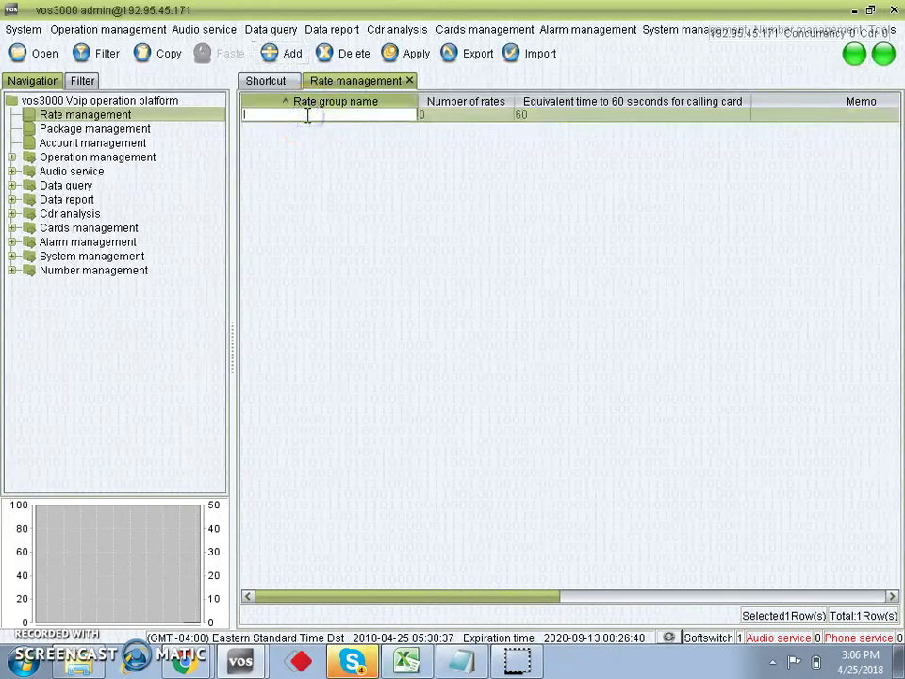
text(clie)
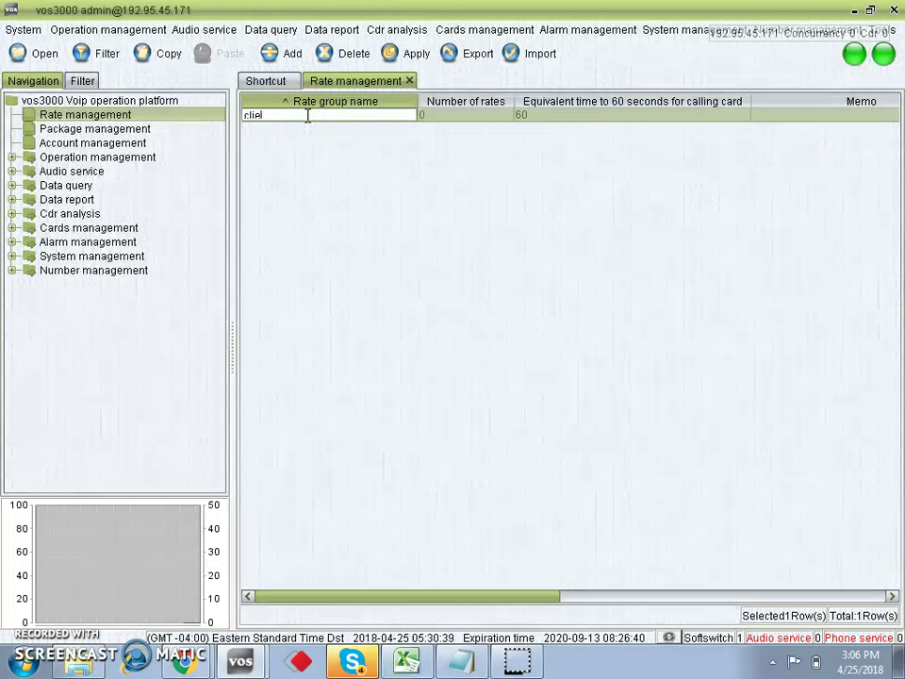
text(nt1)
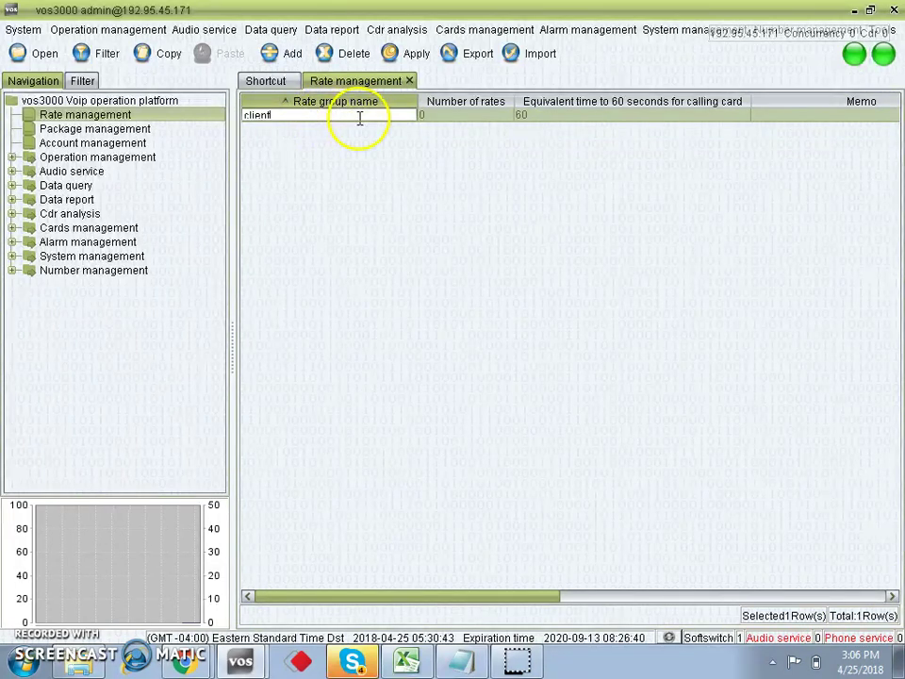
click(424, 61)
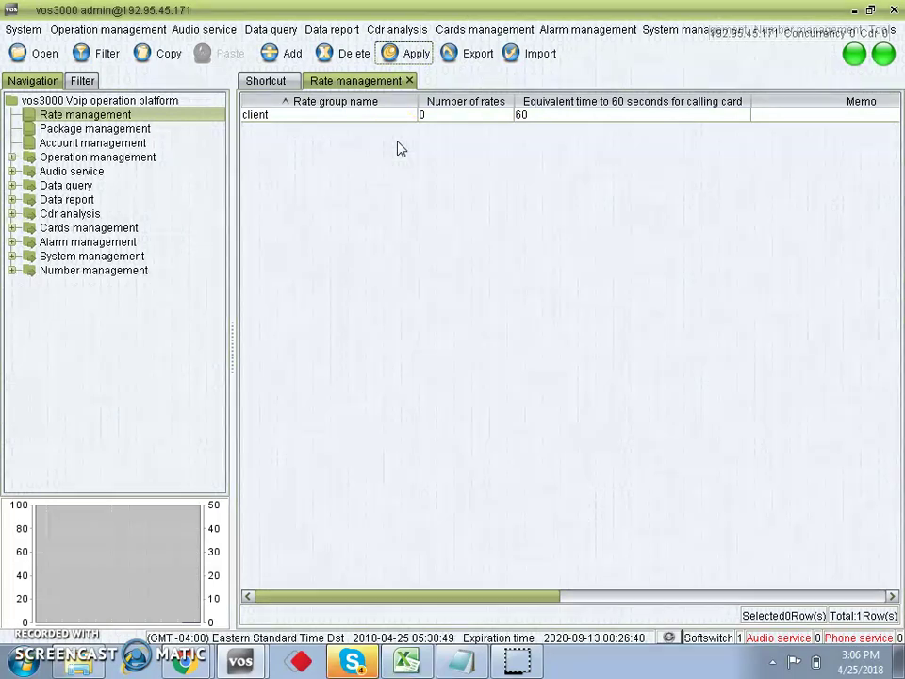
drag(418, 143, 461, 123)
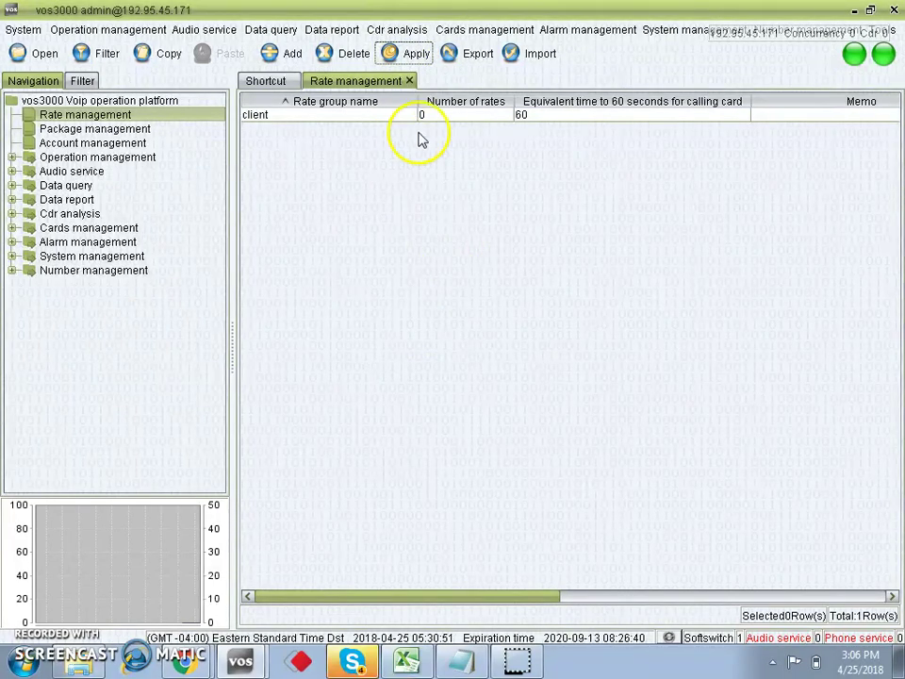
Add a rate row to the client group with prefix 00 and area prefix 91.
double_click(474, 117)
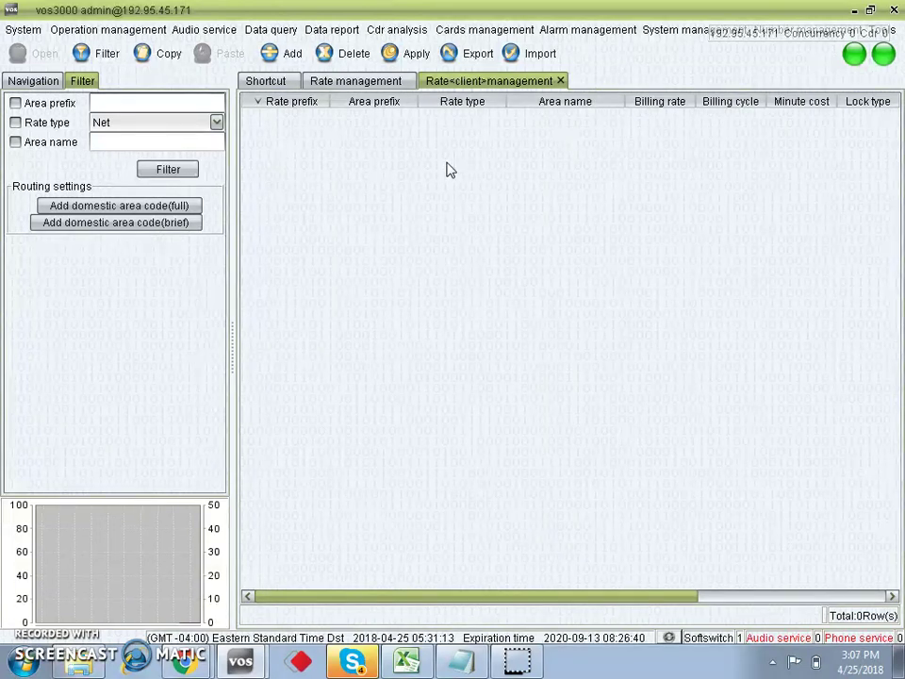
click(294, 54)
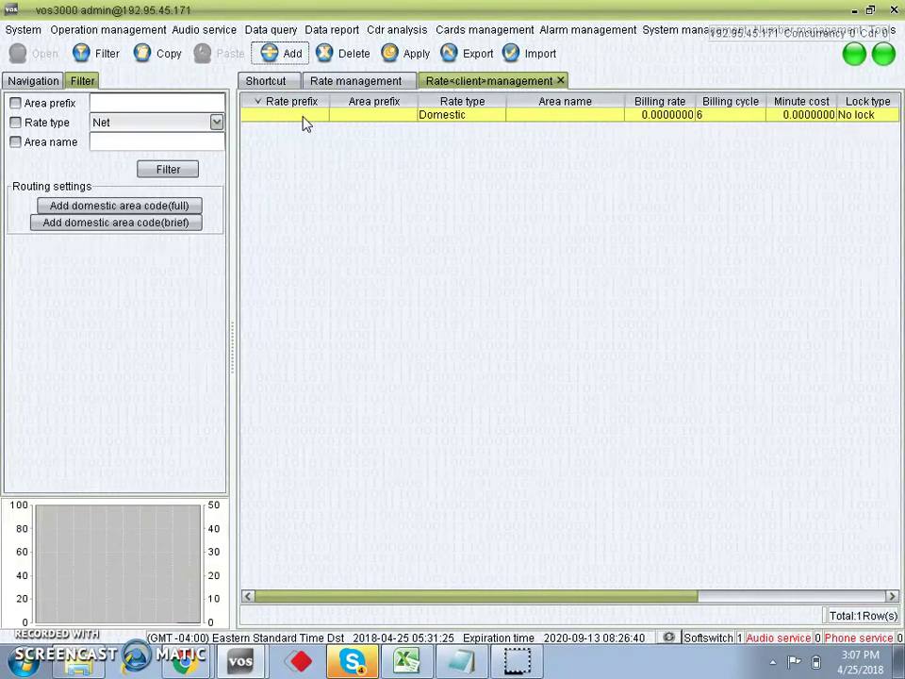
click(299, 115)
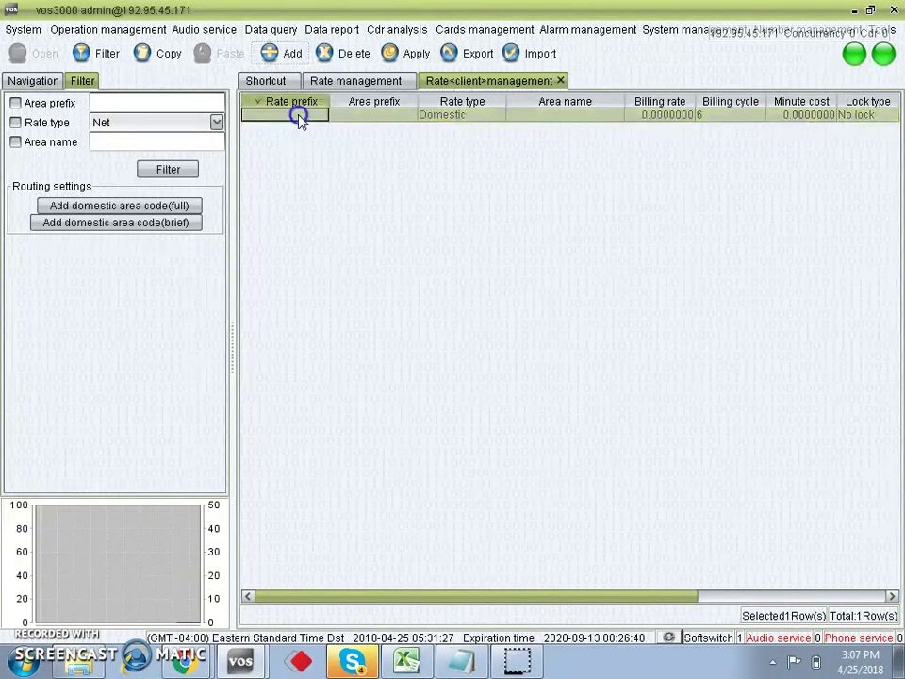
text(00)
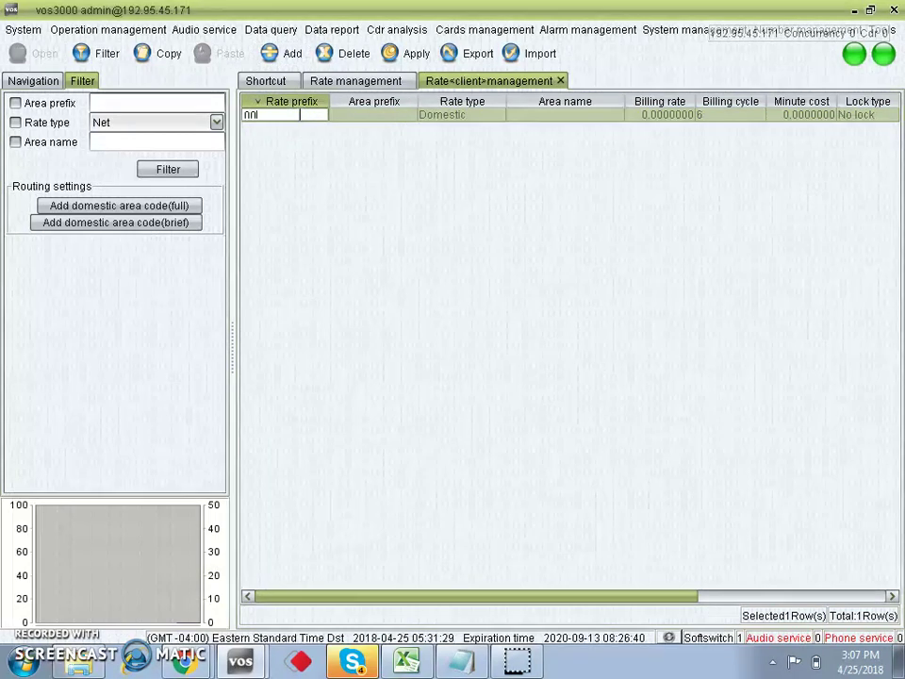
double_click(361, 115)
text(9)
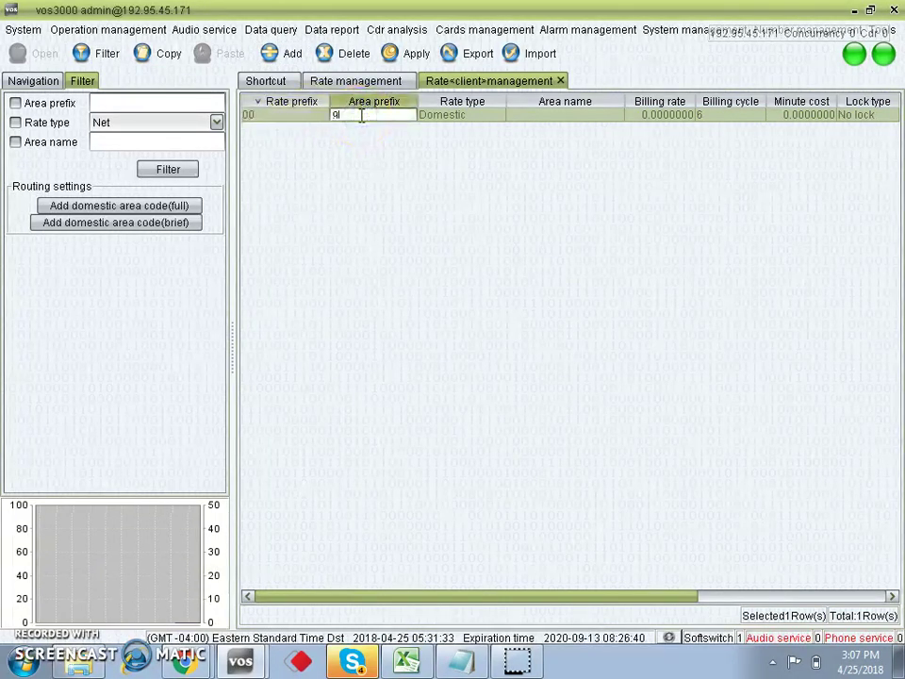
text(1)
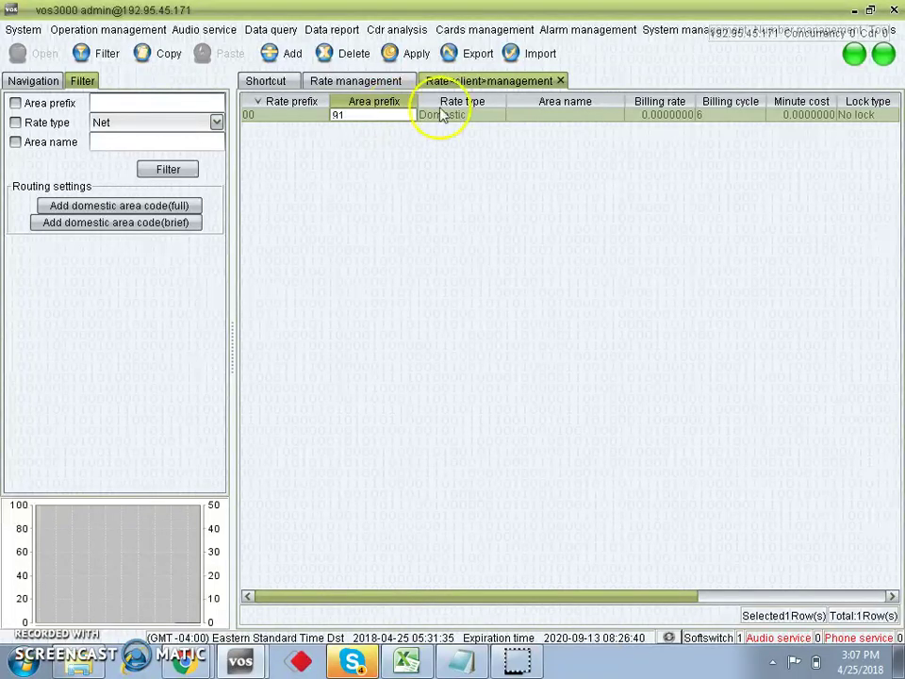
Set the row's rate type to International and its billing cycle to 1.
click(478, 114)
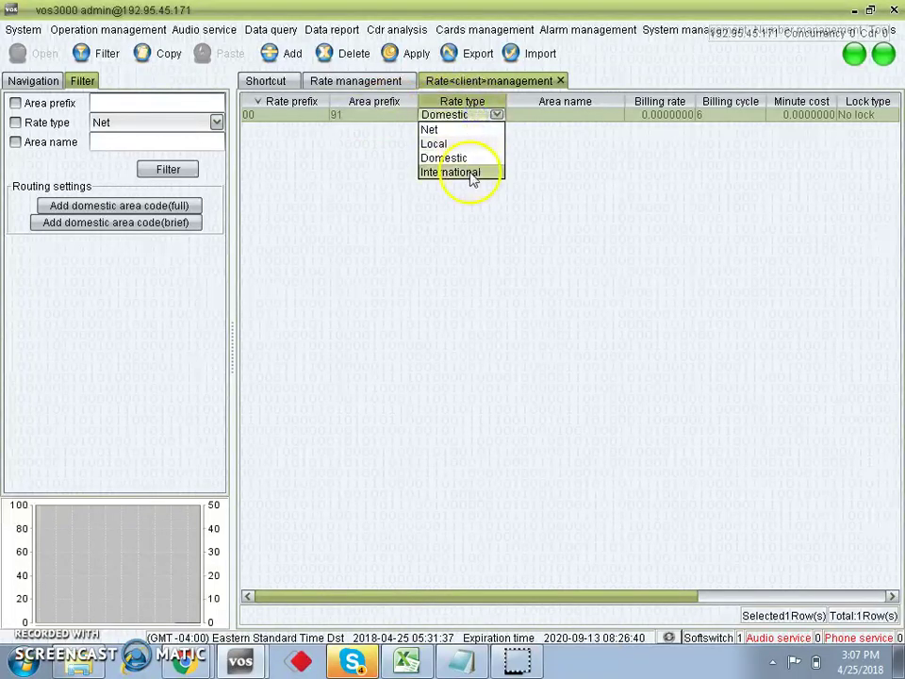
click(470, 174)
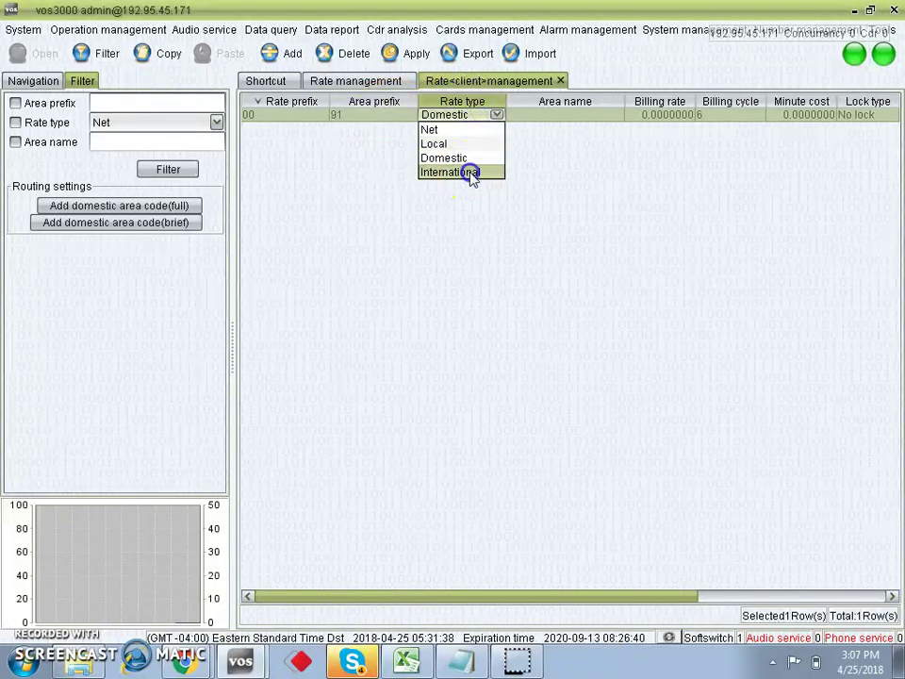
click(592, 116)
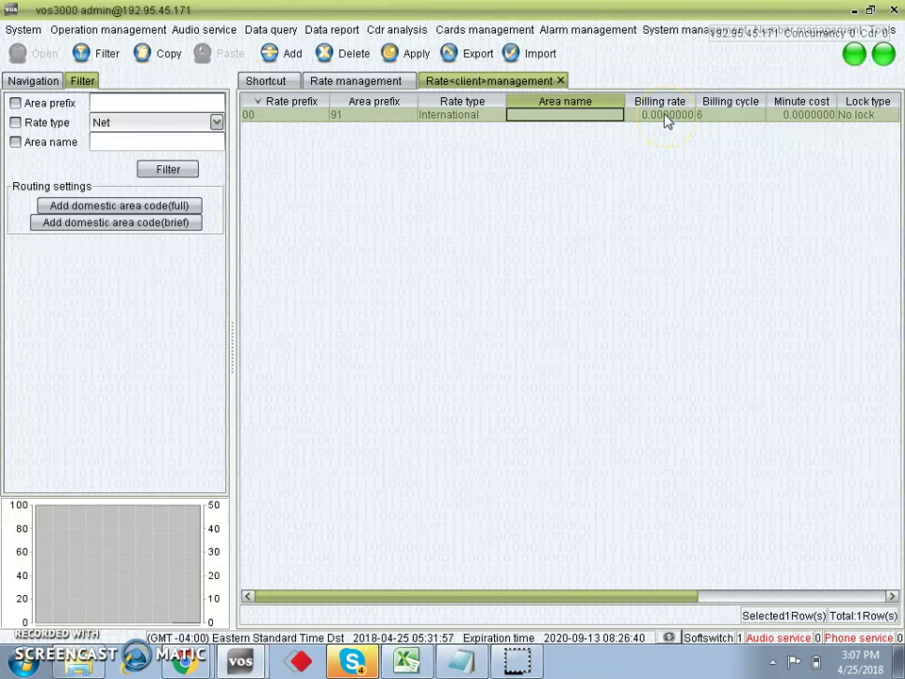
click(719, 115)
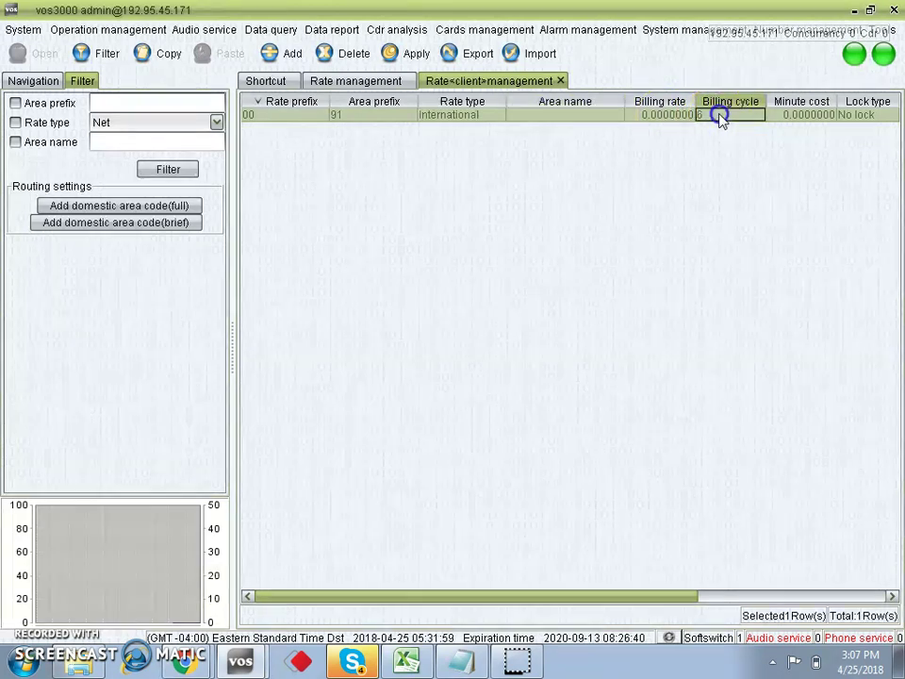
double_click(719, 115)
key(BackSpace)
text(1)
Set the row's minute cost to 0.0080000.
double_click(802, 115)
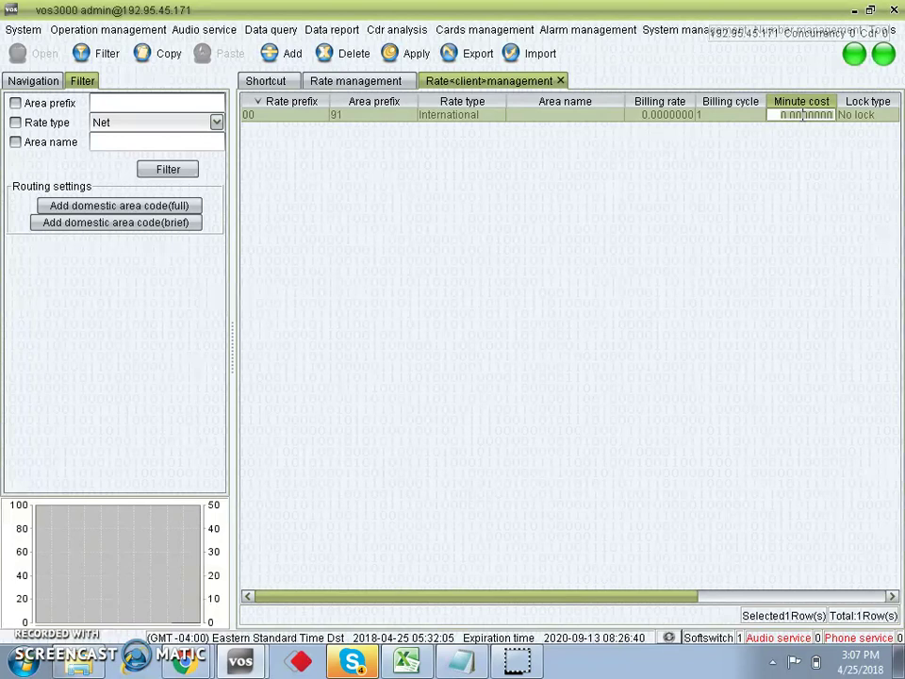
key(ctrl+a)
key(BackSpace)
text(0.008091)
key(BackSpace)
key(BackSpace)
click(743, 125)
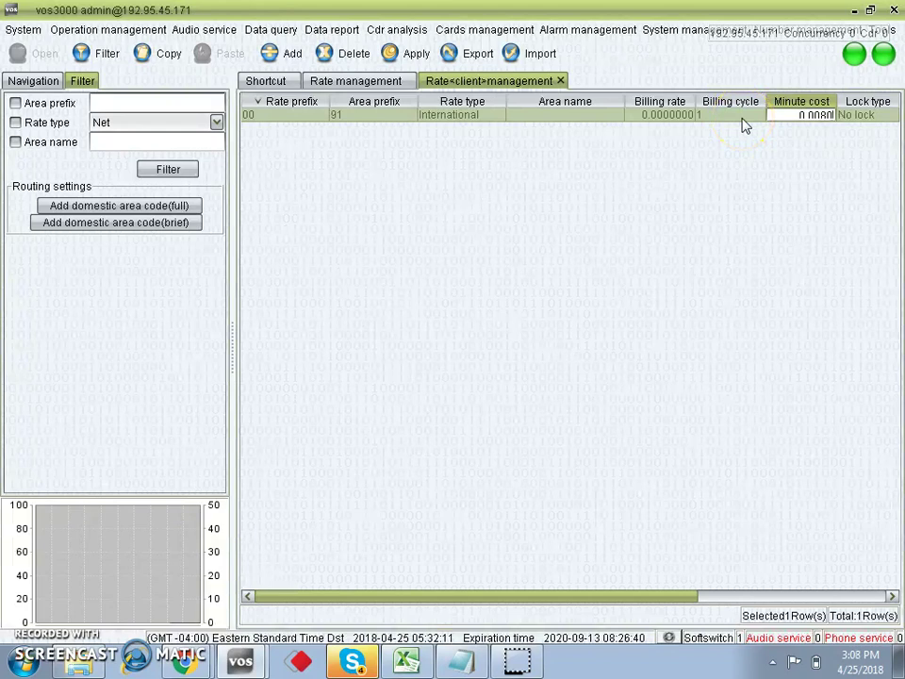
click(732, 115)
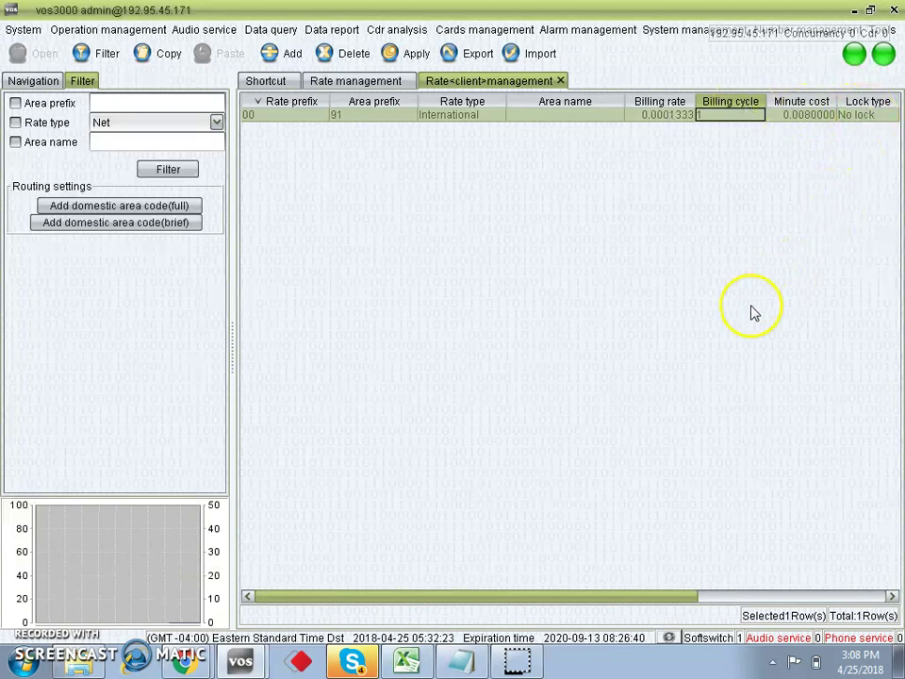
Apply the client rates, confirming the conflict dialog with Prompt kept.
click(415, 55)
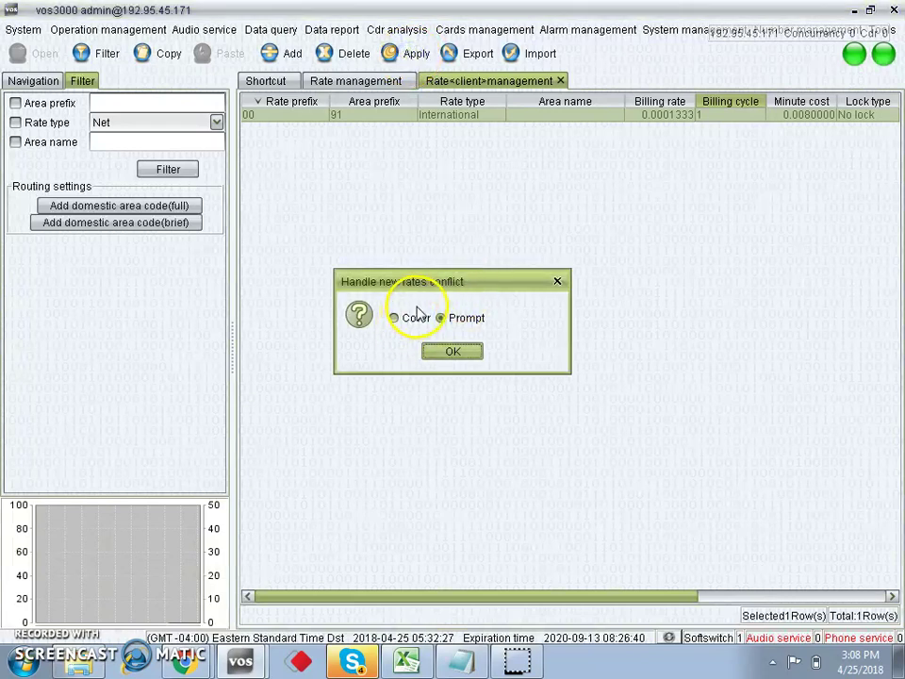
click(453, 353)
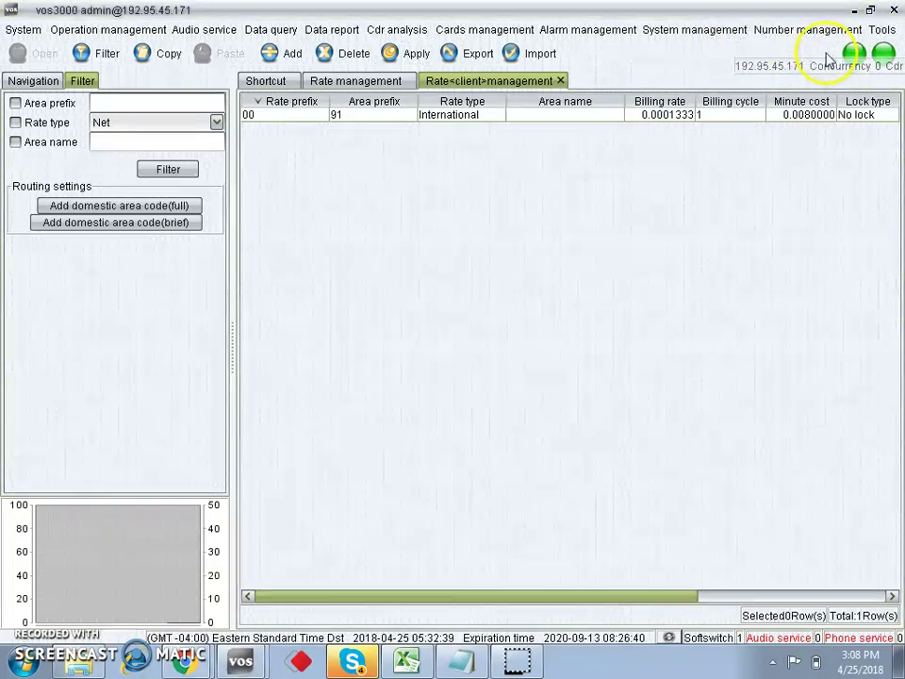
Open the Area information page from the Number management menu.
click(784, 37)
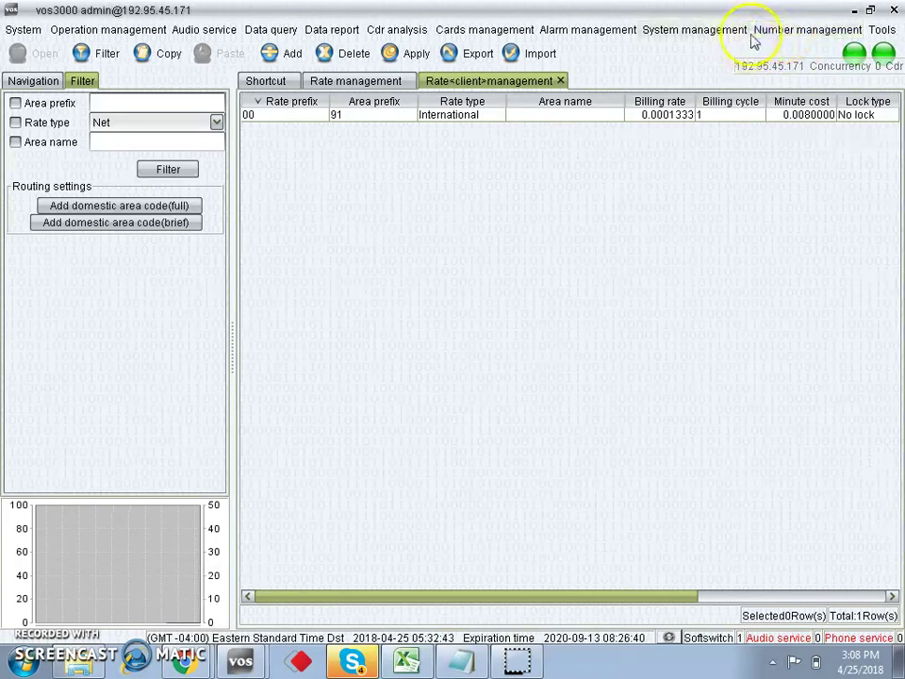
click(684, 37)
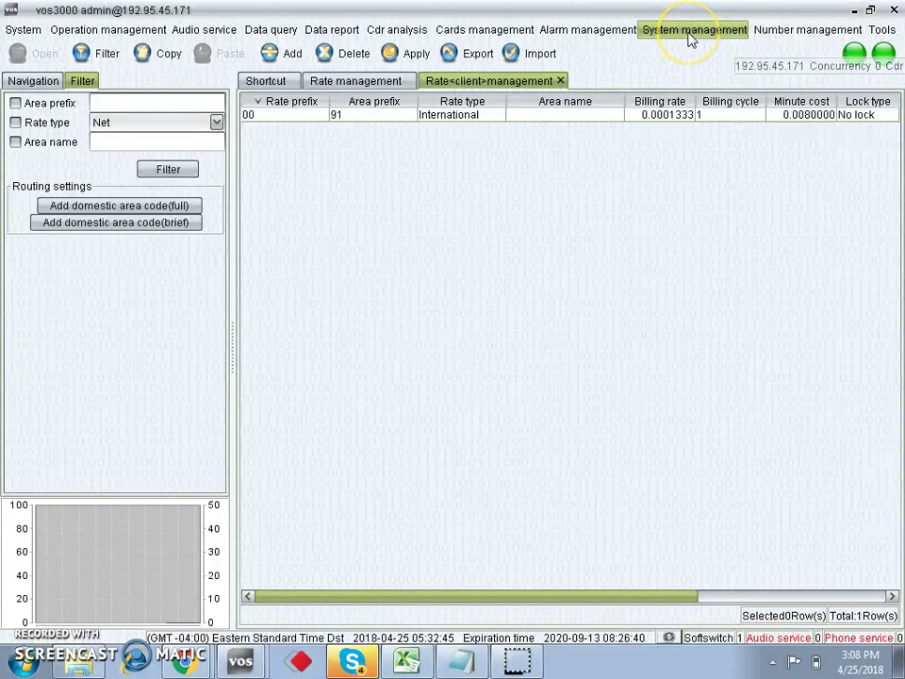
click(691, 37)
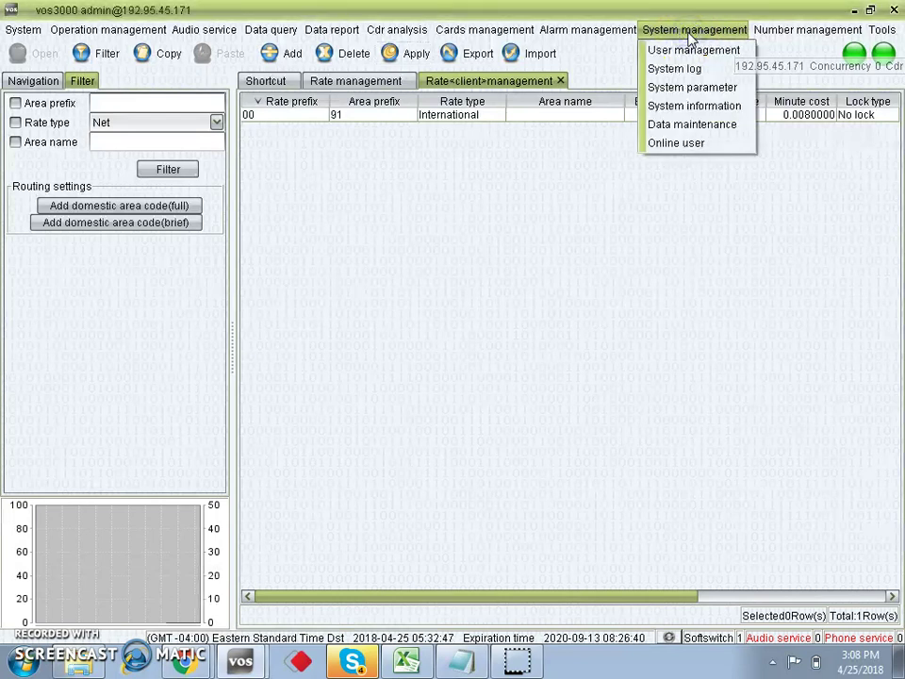
click(774, 29)
click(769, 36)
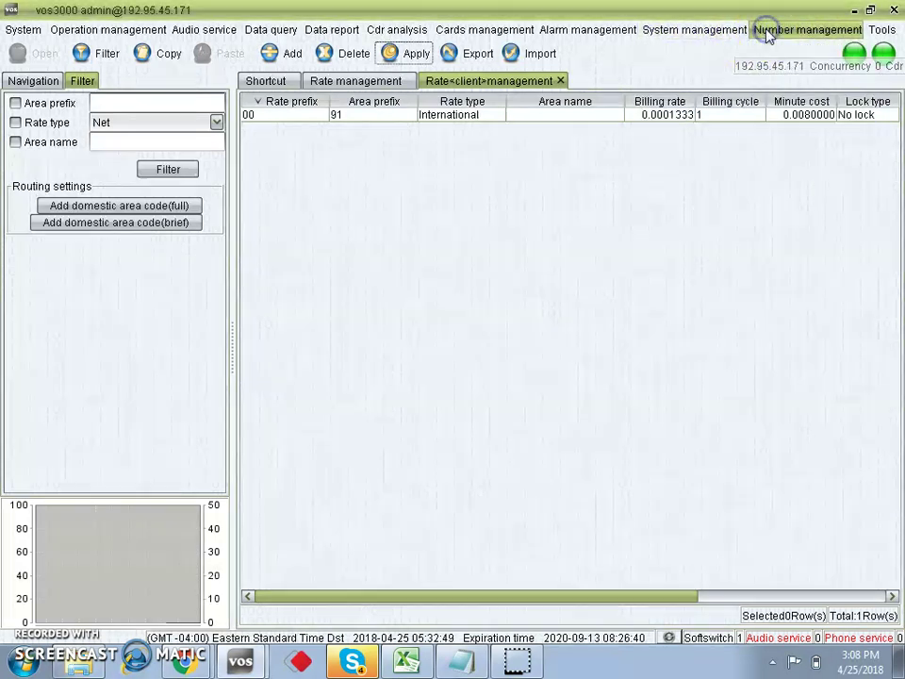
click(768, 33)
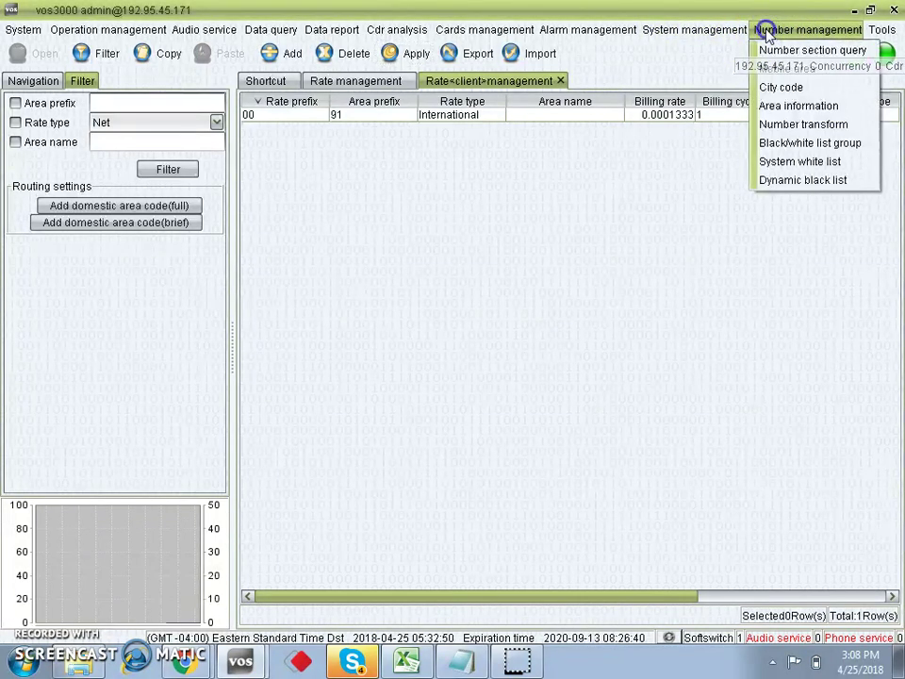
click(771, 108)
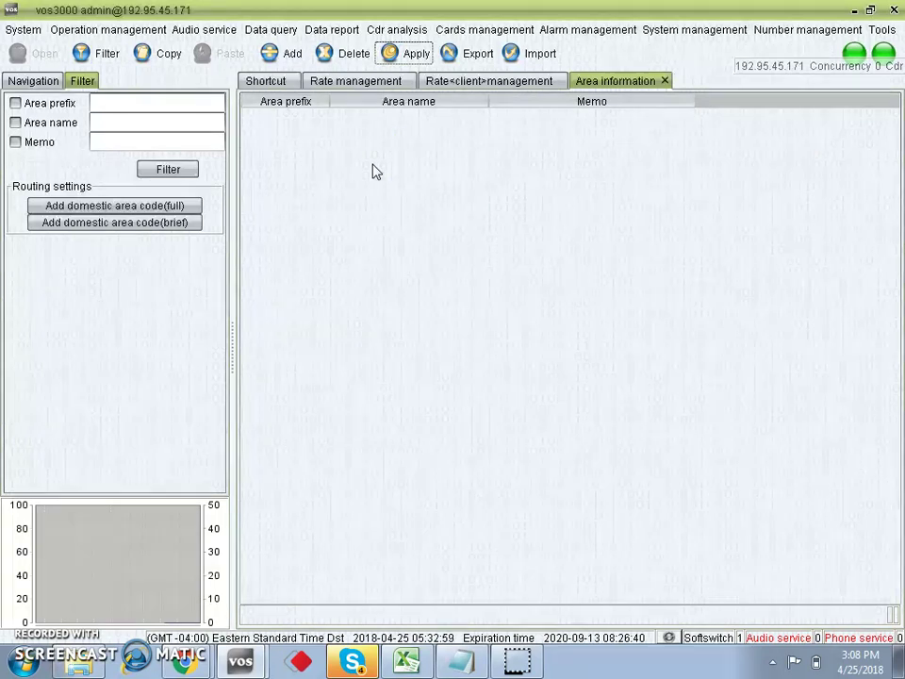
Add area prefix 91 named india and apply it, confirming the conflict dialog.
click(298, 58)
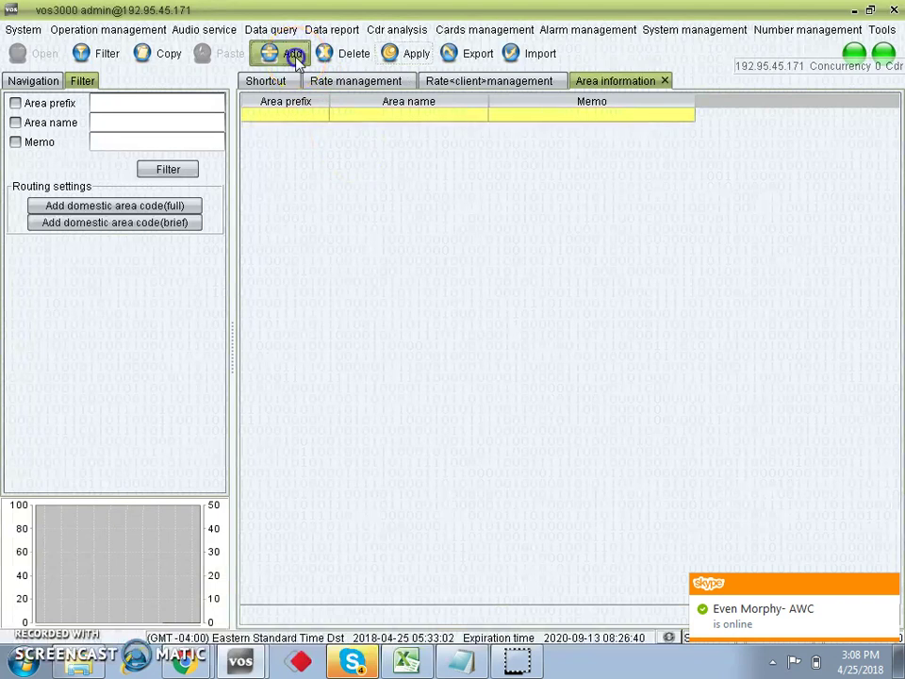
double_click(304, 114)
text(91)
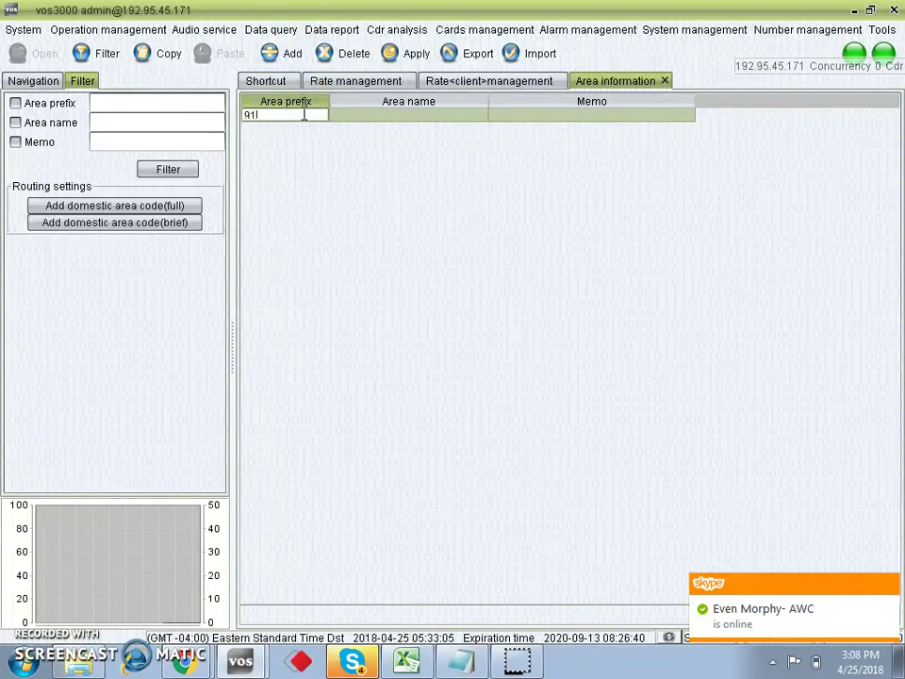
double_click(366, 115)
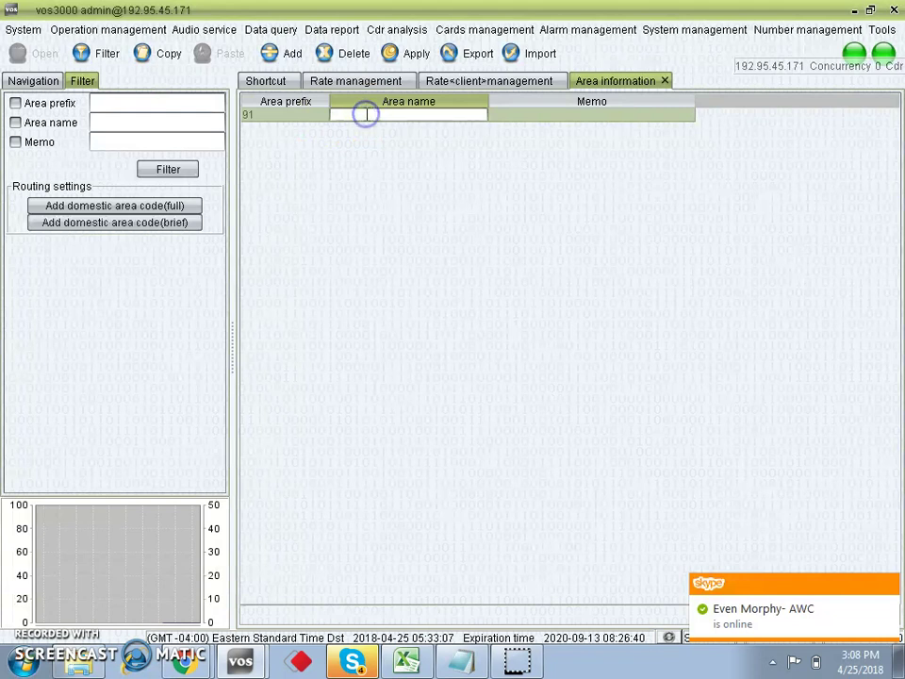
text(indial)
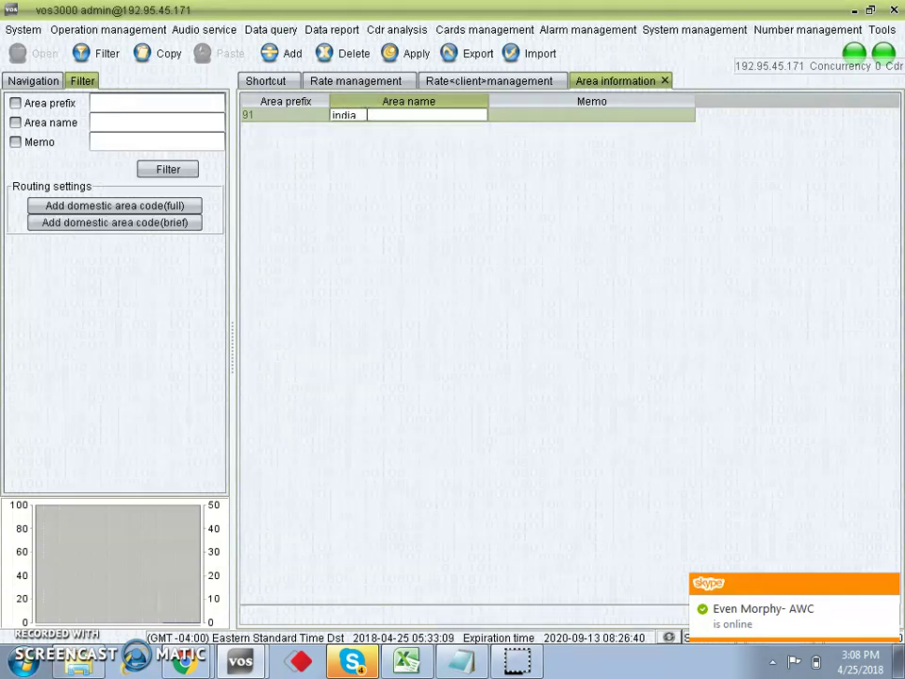
click(416, 56)
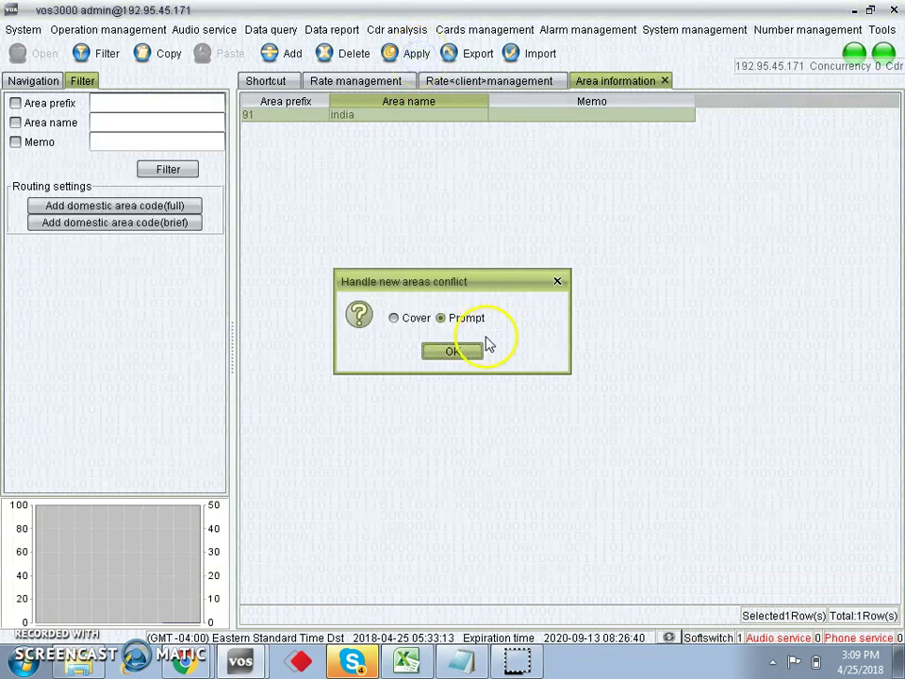
click(464, 351)
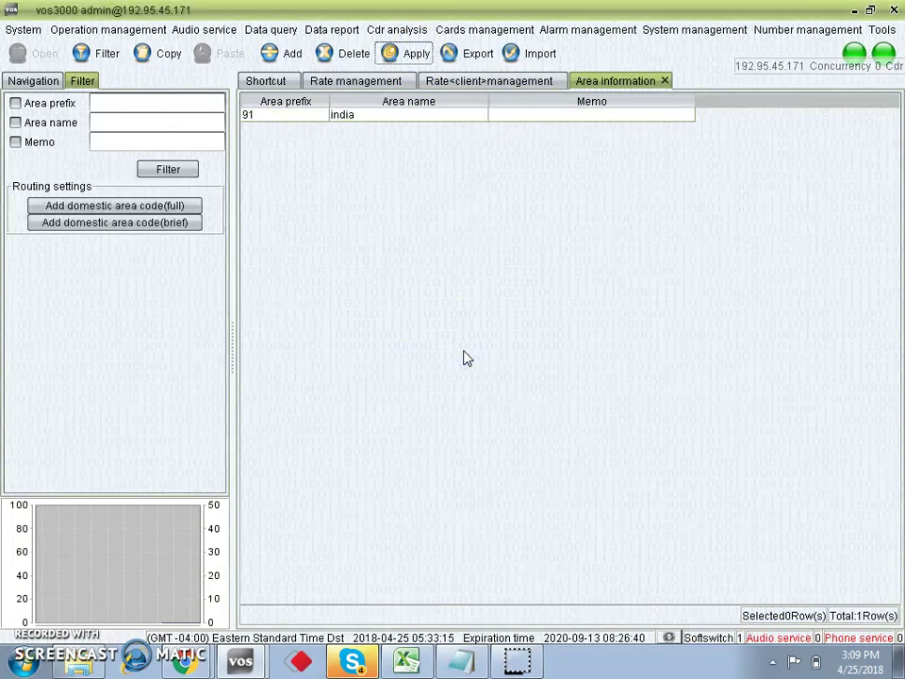
Switch back to the Rate<client> tab and filter to reload, showing india for 00/91.
click(468, 82)
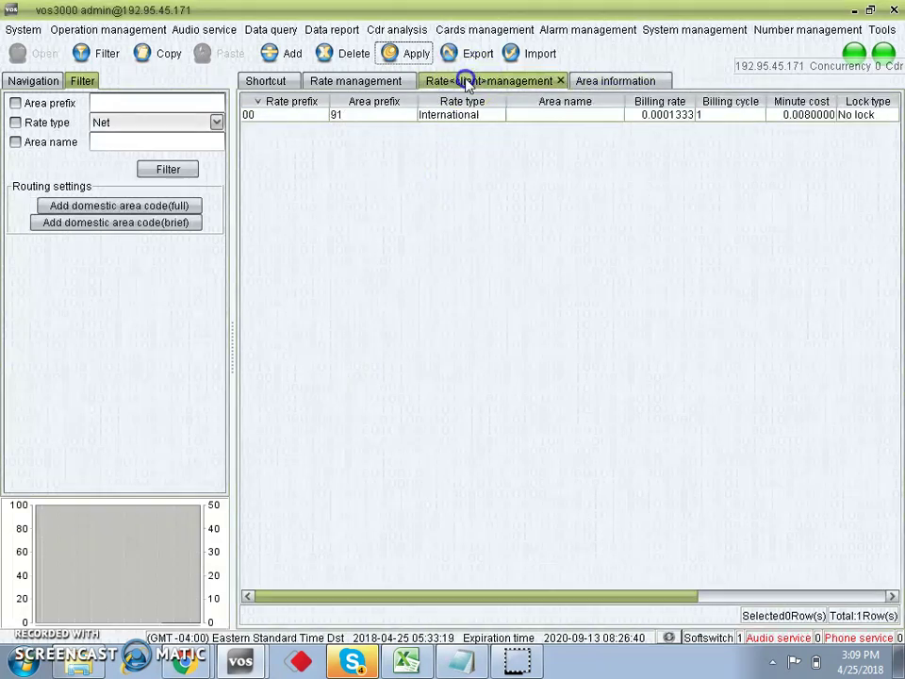
click(109, 59)
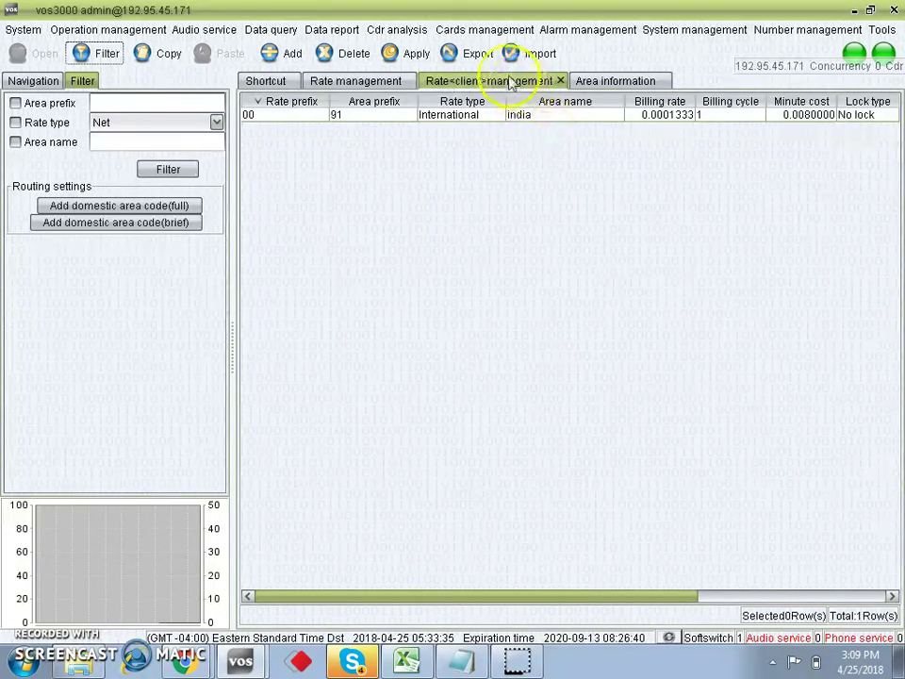
click(474, 60)
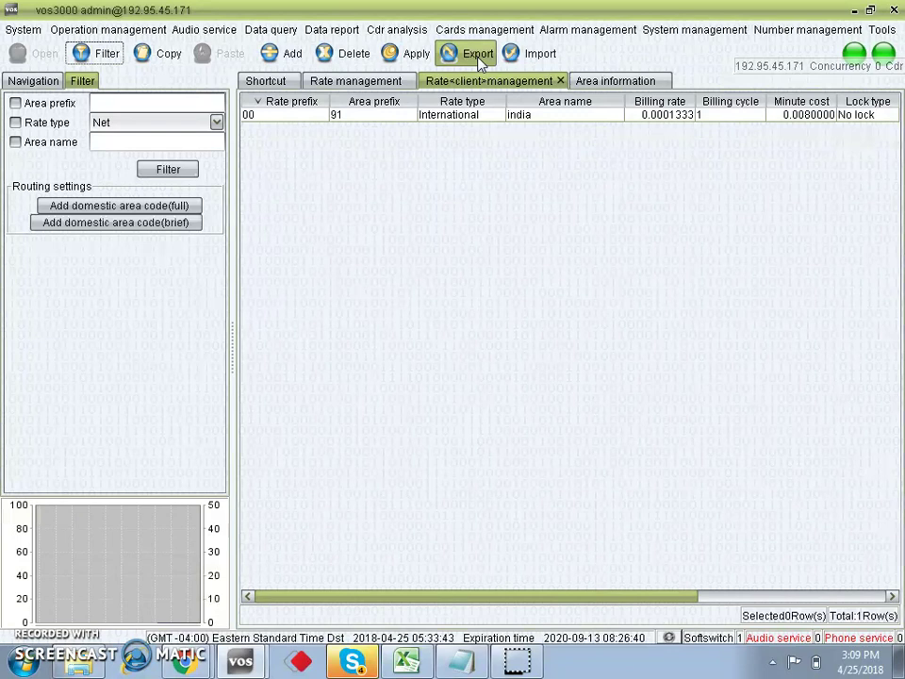
Open the export Choose columns dialog for client rates with all columns ticked.
click(480, 60)
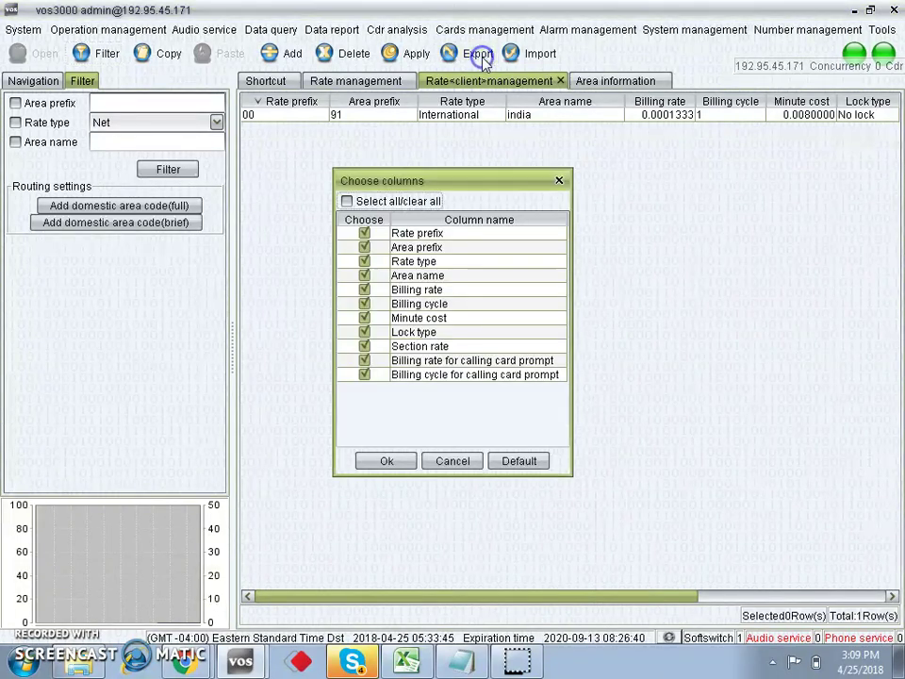
click(347, 202)
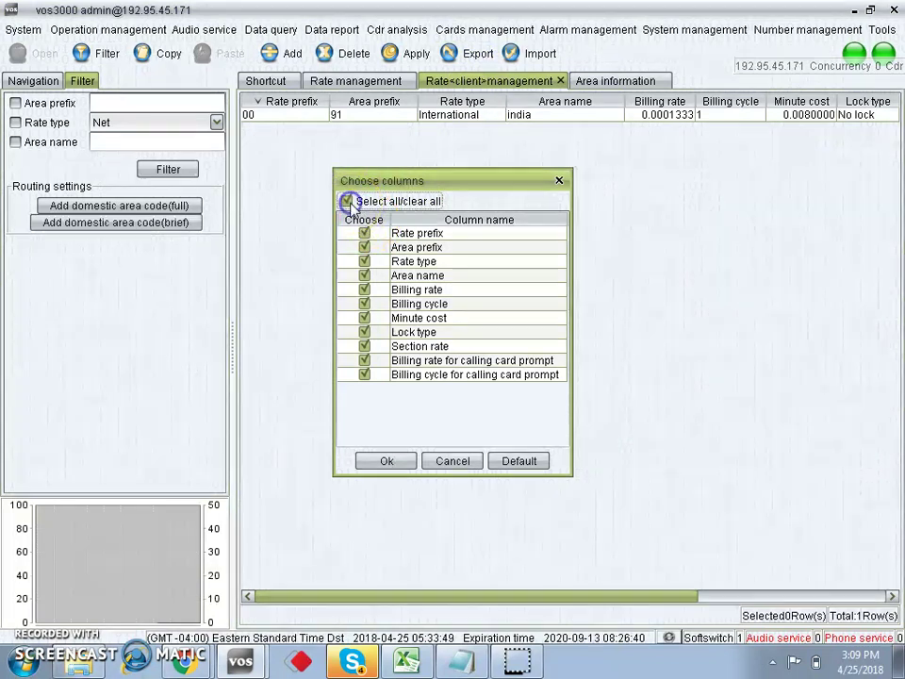